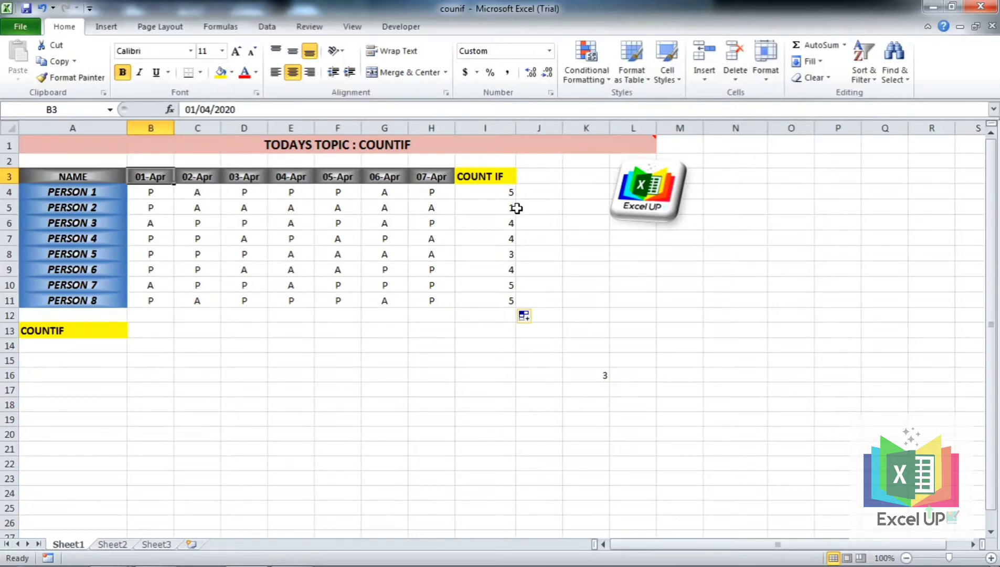
Step: Clear the existing COUNT IF results in I4:I11 and select the title cell to show its comment
left_click_drag(507, 198, 496, 293)
key("Delete")
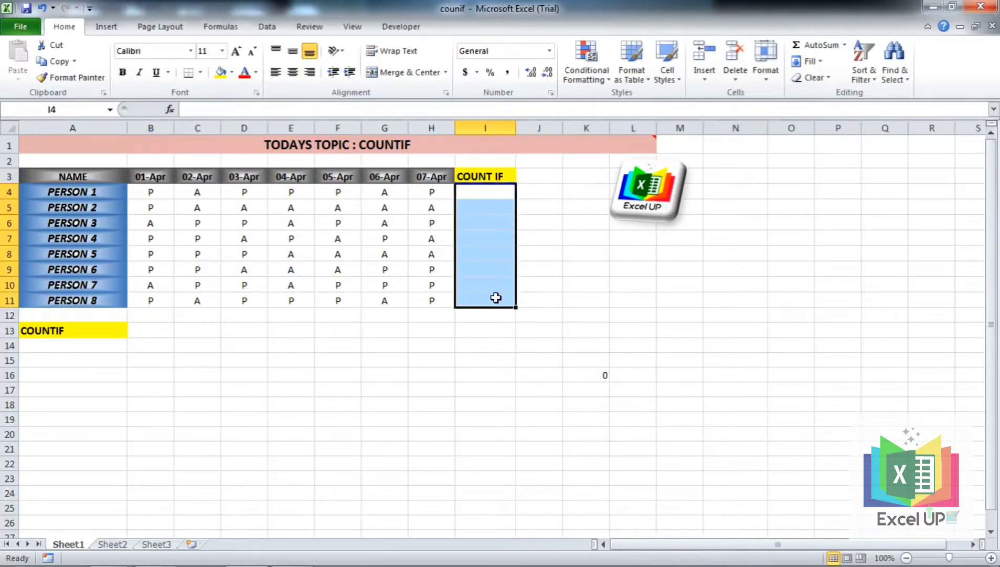
left_click(452, 150)
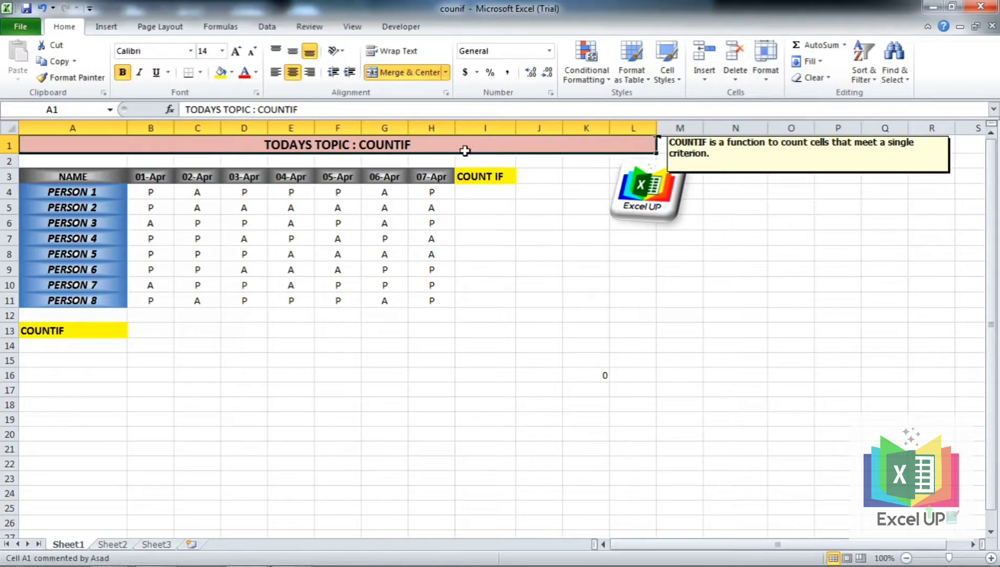
Step: Enter =COUNTIF(B4:H4,"P") in I4 to count the days PERSON 1 was present
left_click(491, 195)
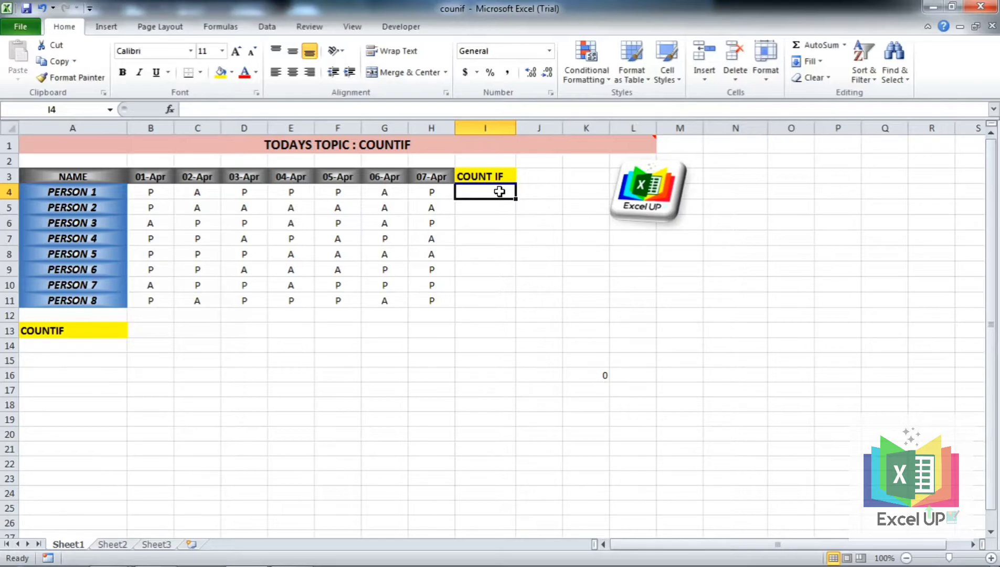
type("=")
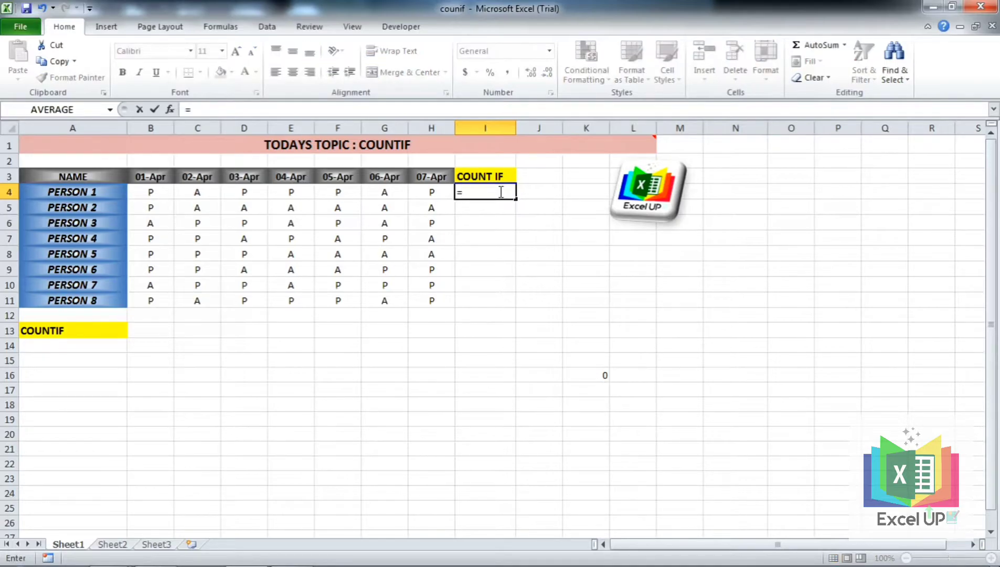
type("C")
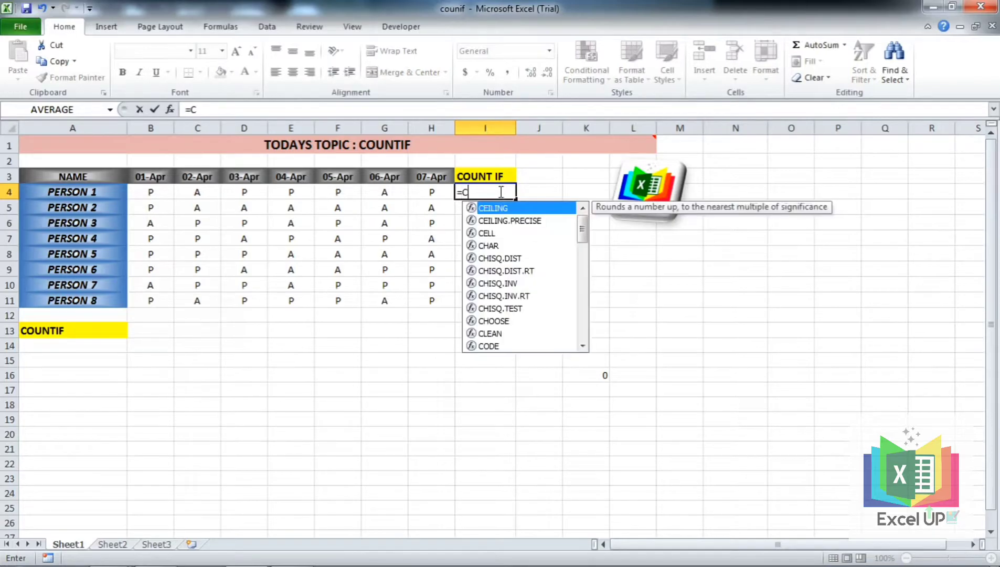
type("OUNTIF")
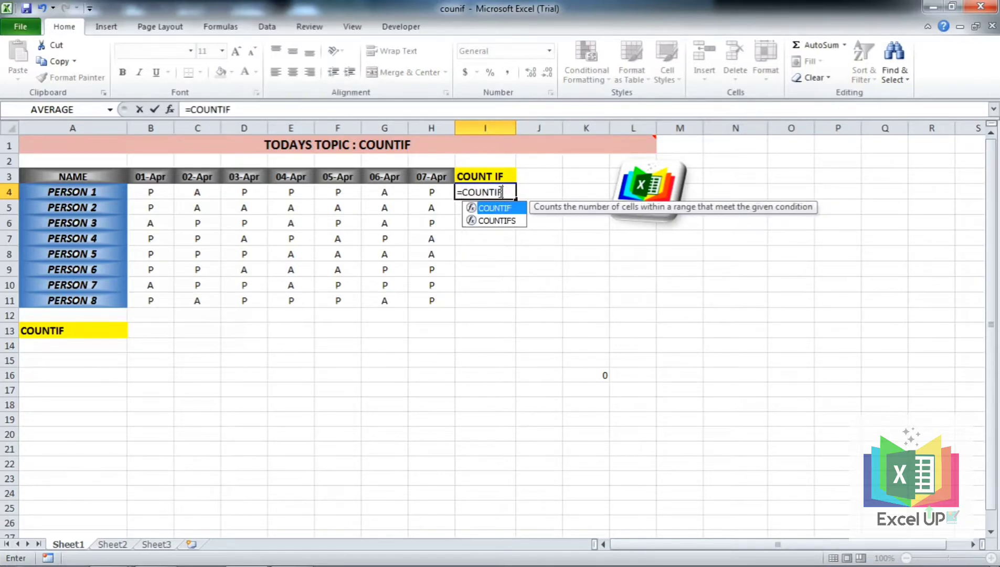
type("(")
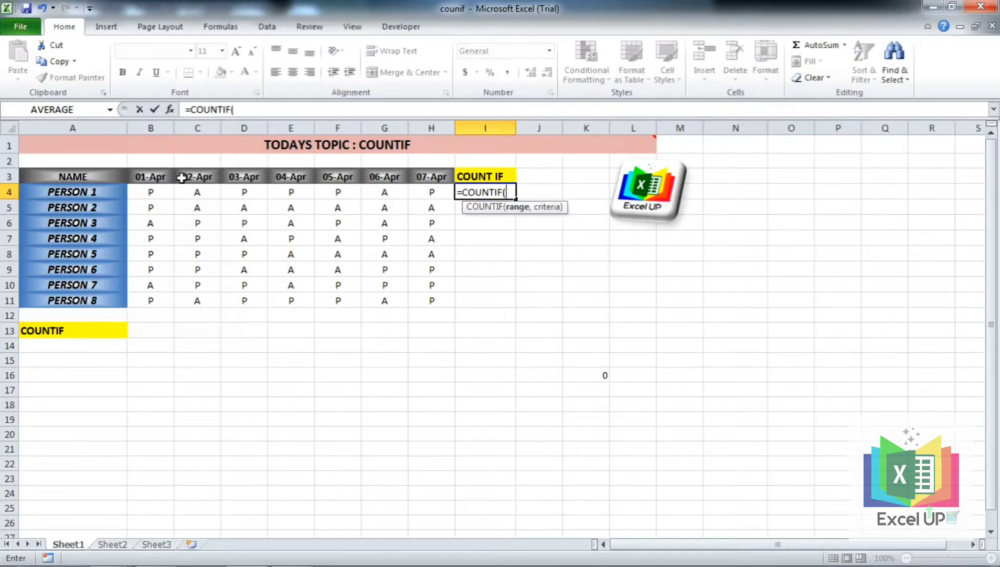
left_click(159, 192)
left_click_drag(159, 192, 424, 200)
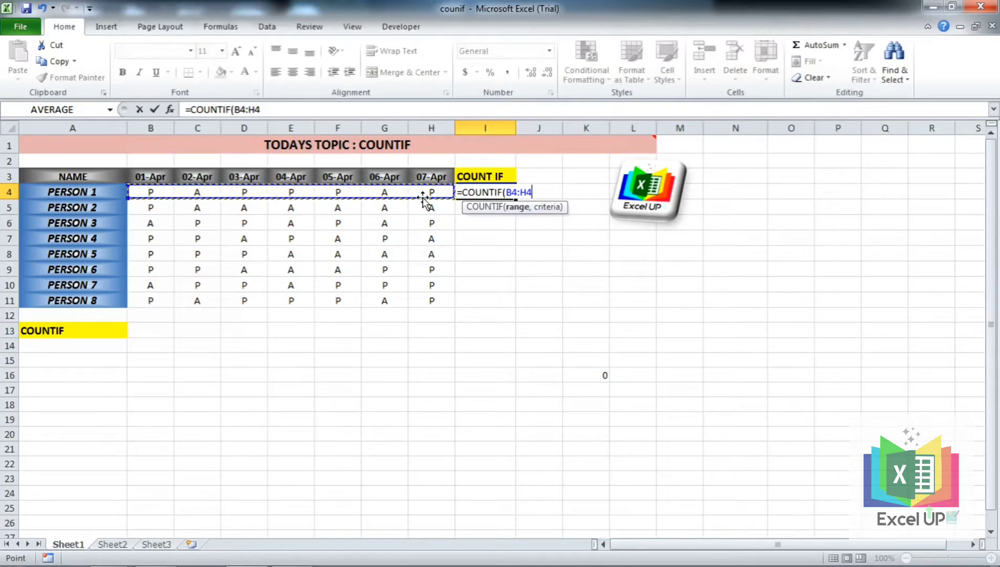
type(",\"P")
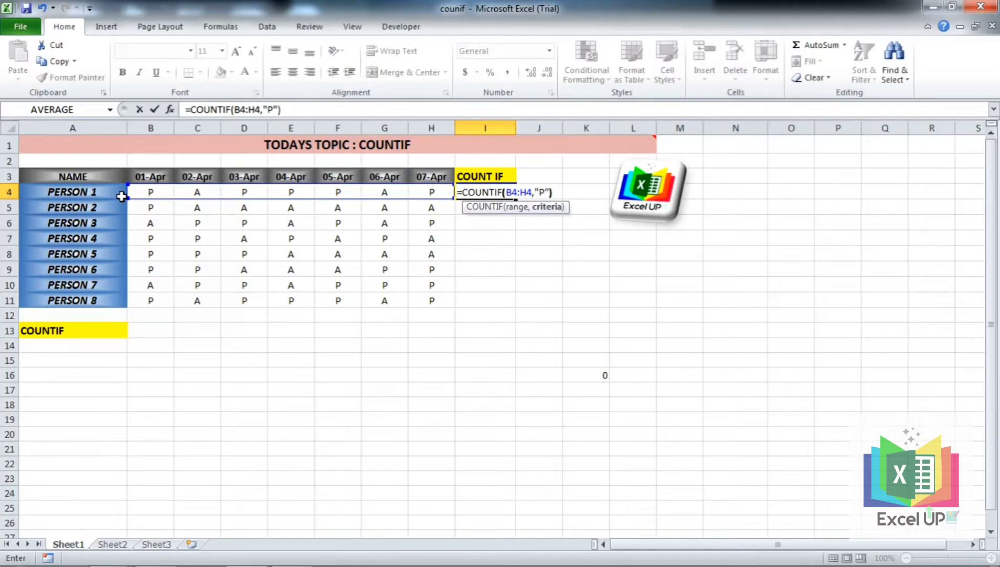
key("Return")
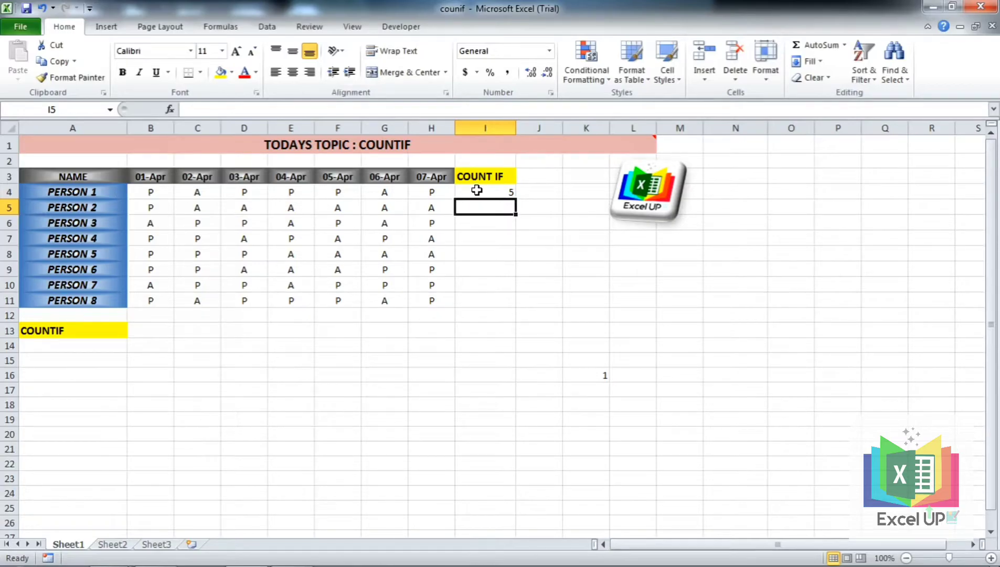
Step: Fill the I4 COUNTIF formula down through I11 for all the other persons
left_click(502, 191)
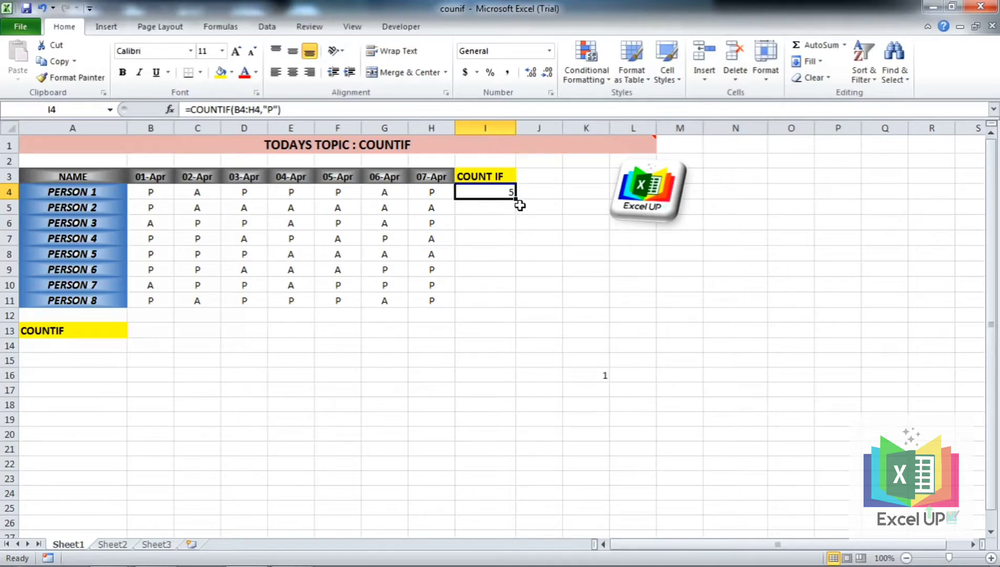
left_click_drag(514, 199, 513, 300)
left_click(542, 267)
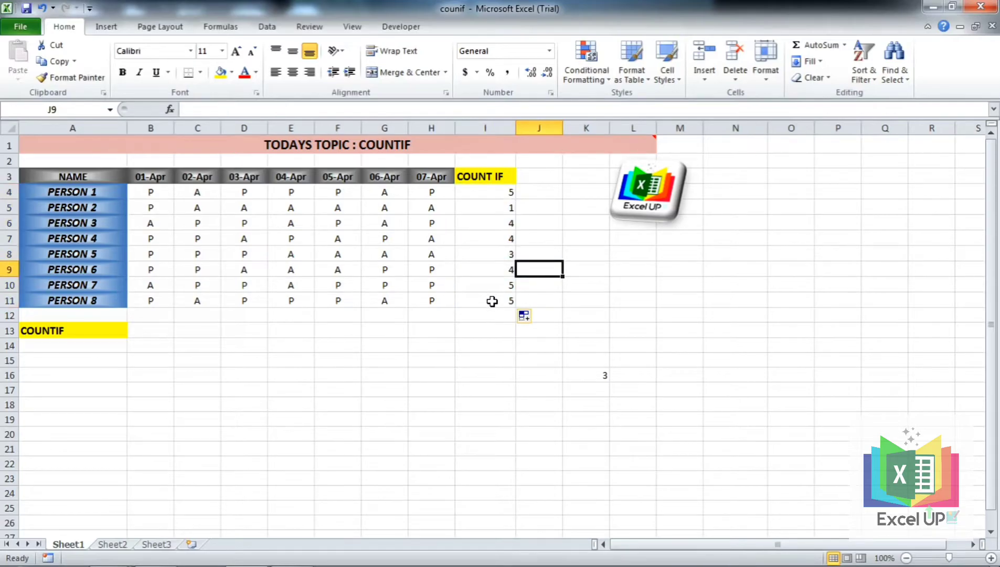
Step: Enter =COUNTIF(B4:B11,"A") in B13 to count the absences on 01-Apr
left_click(155, 334)
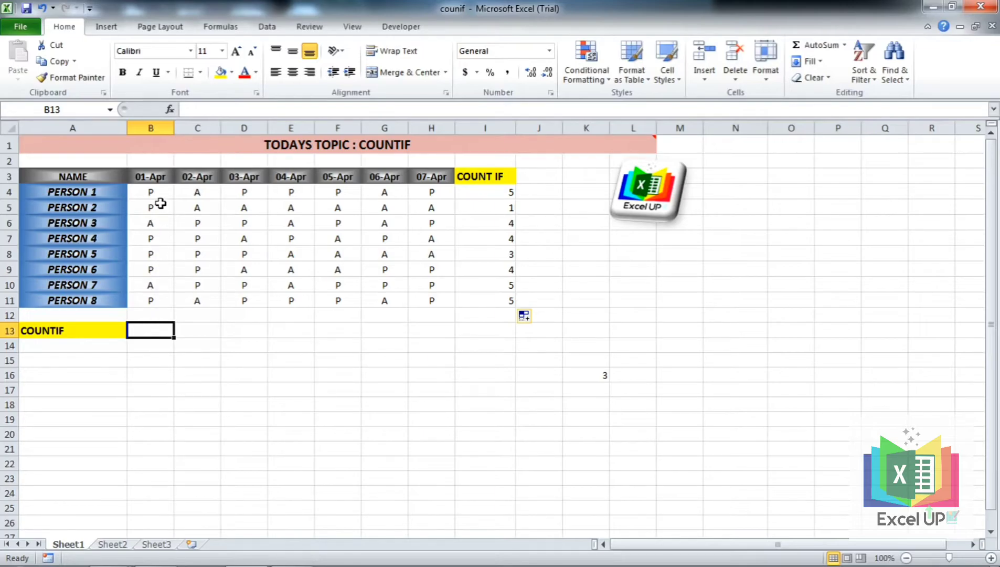
type("=")
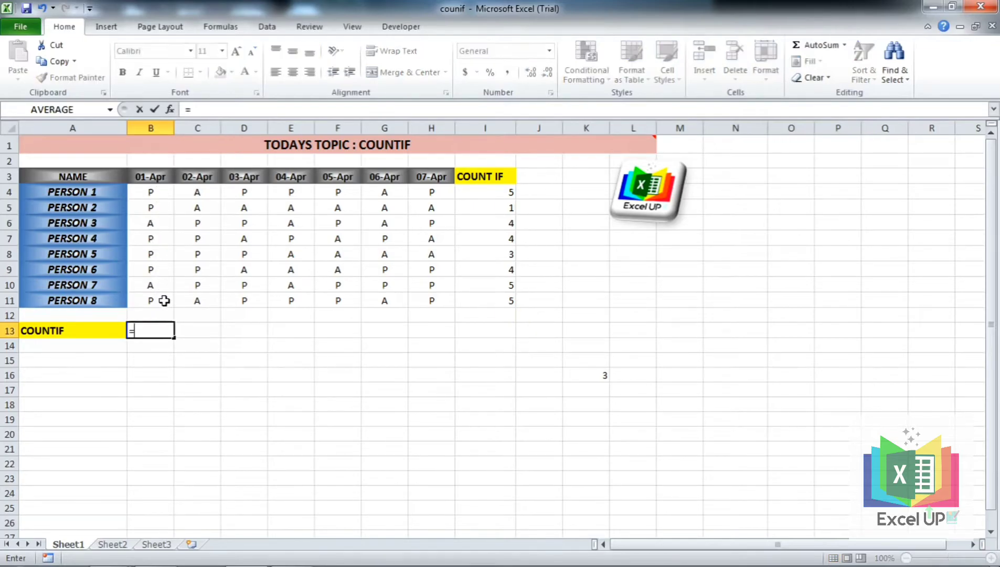
type("COUNTF")
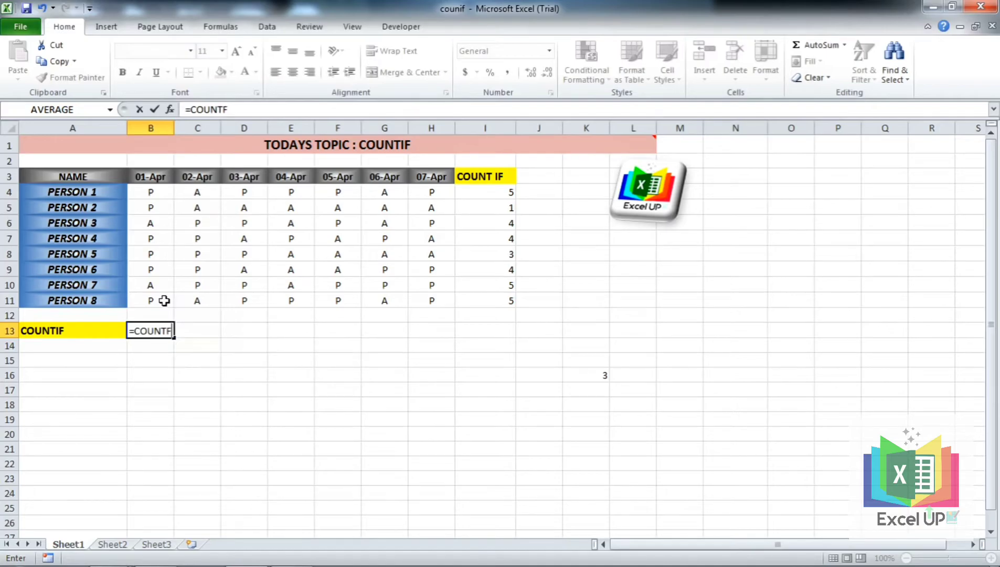
key("BackSpace")
type("IF")
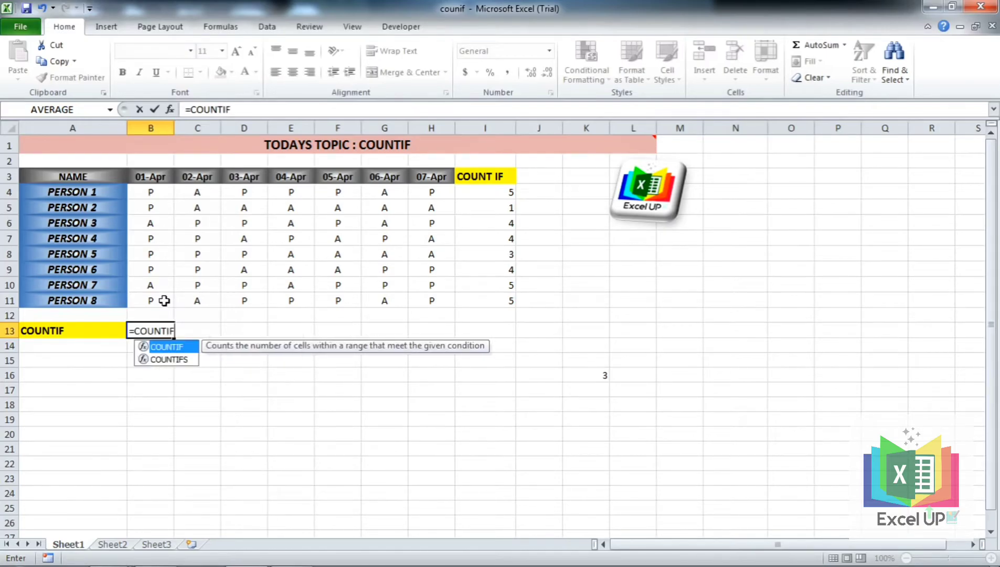
type("(")
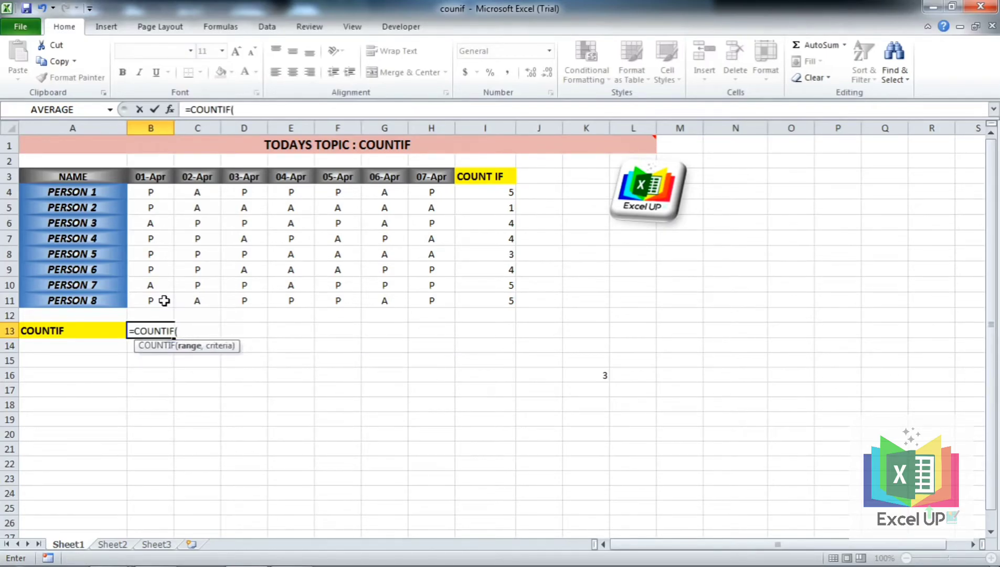
left_click_drag(160, 190, 150, 297)
type(",")
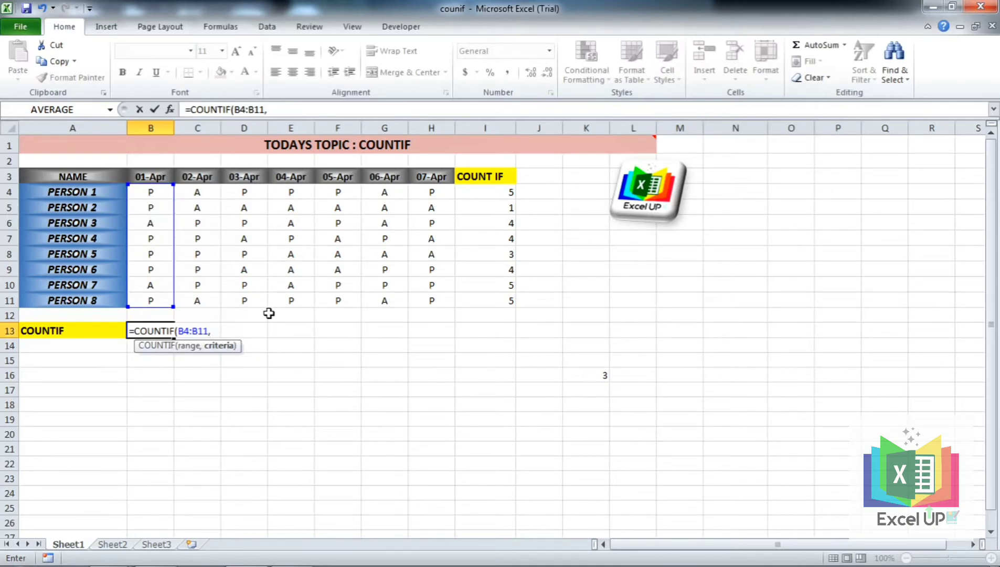
type("\"A")
key("Return")
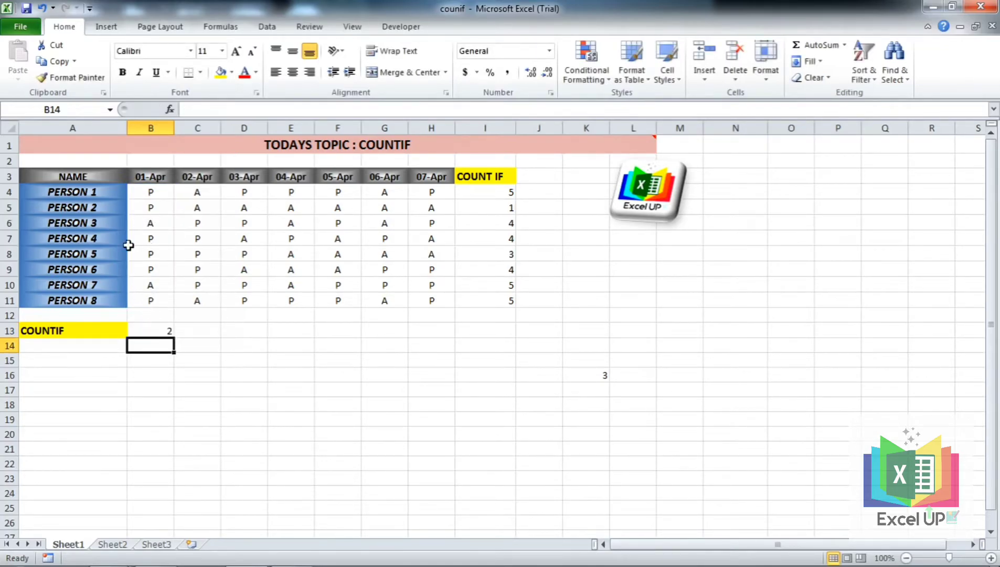
Step: Fill the B13 absence formula across row 13 to I13, and clear the surplus result in I13
left_click(160, 331)
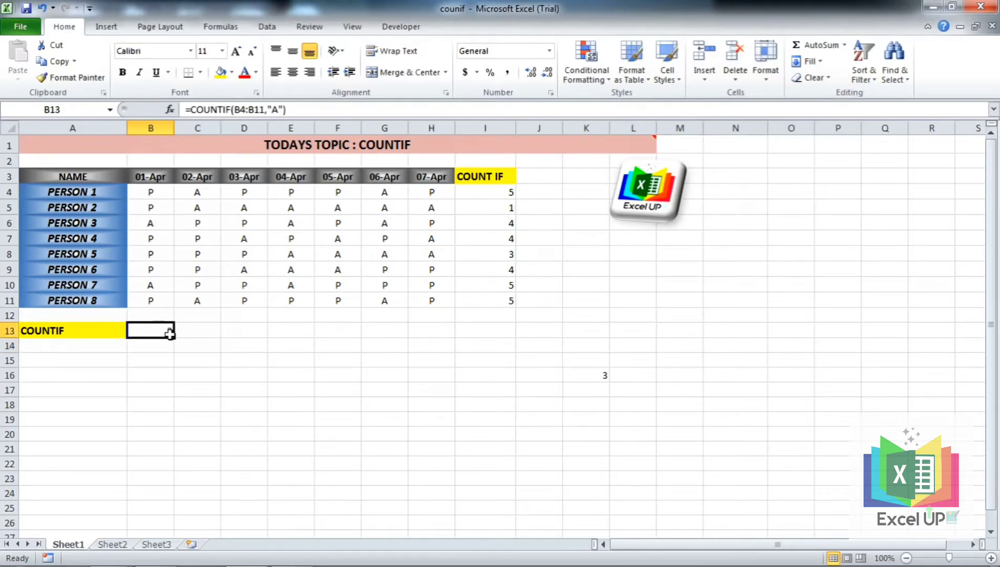
left_click_drag(174, 338, 505, 345)
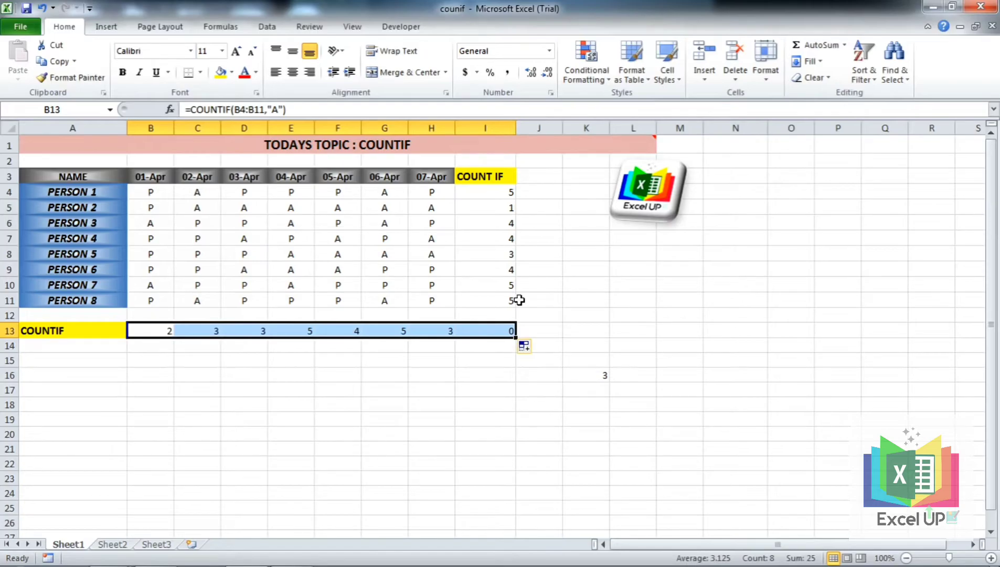
left_click(491, 327)
key("Delete")
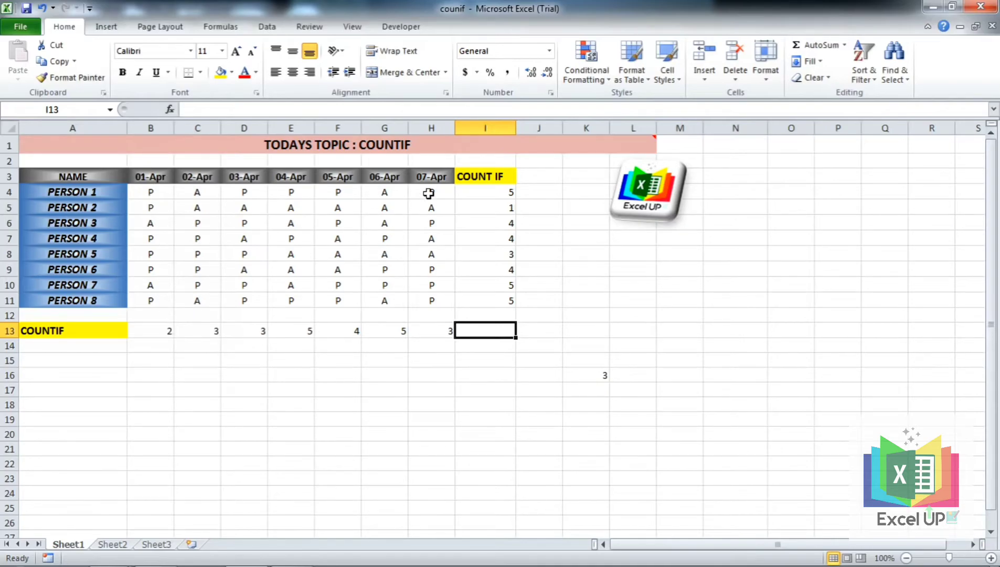
left_click(435, 333)
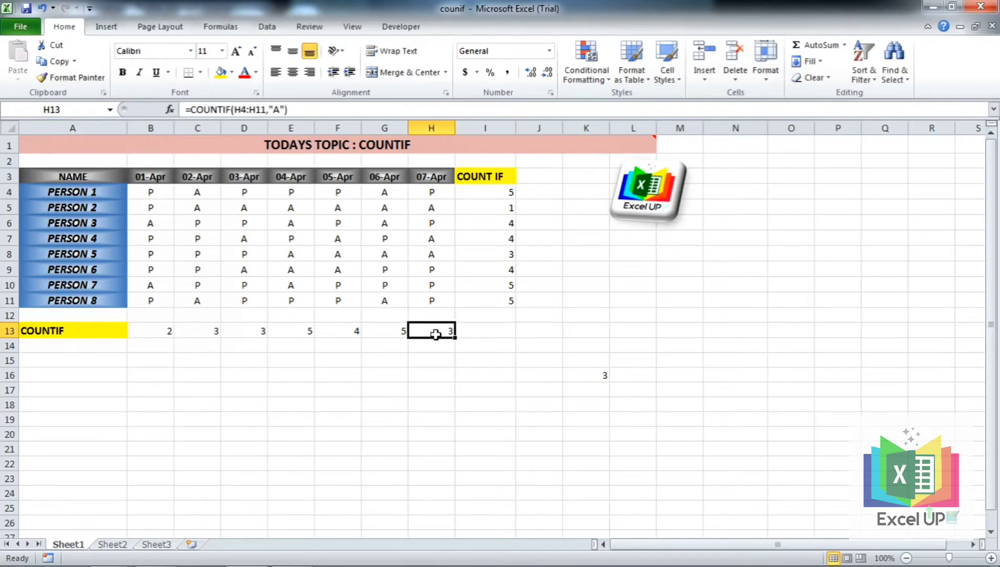
left_click(172, 328)
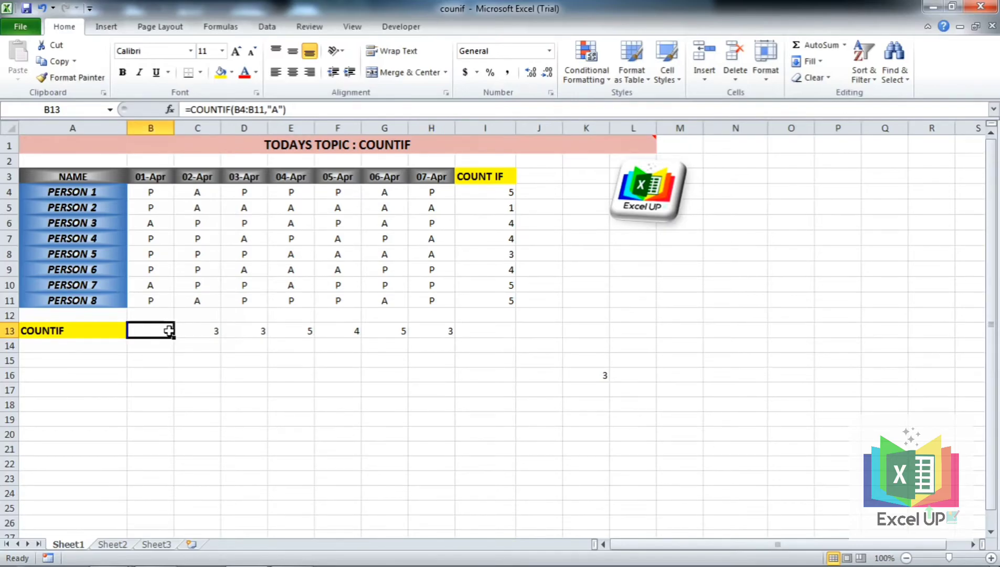
double_click(171, 331)
left_click(226, 330)
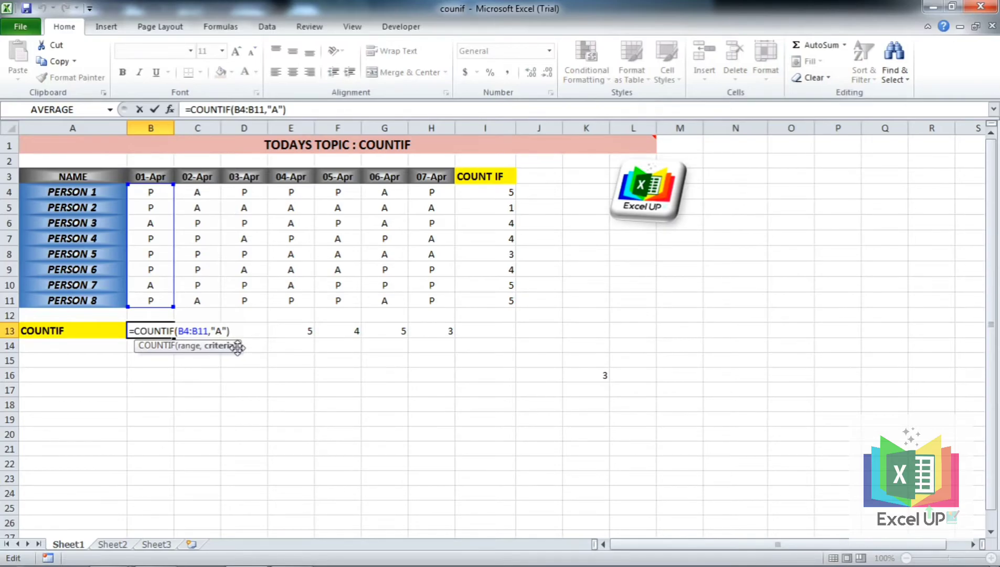
key("BackSpace")
key("BackSpace")
key("BackSpace")
key("Escape")
Step: Clear the absence counts from B13:I13 in the COUNTIF row
left_click_drag(467, 335, 163, 338)
key("Delete")
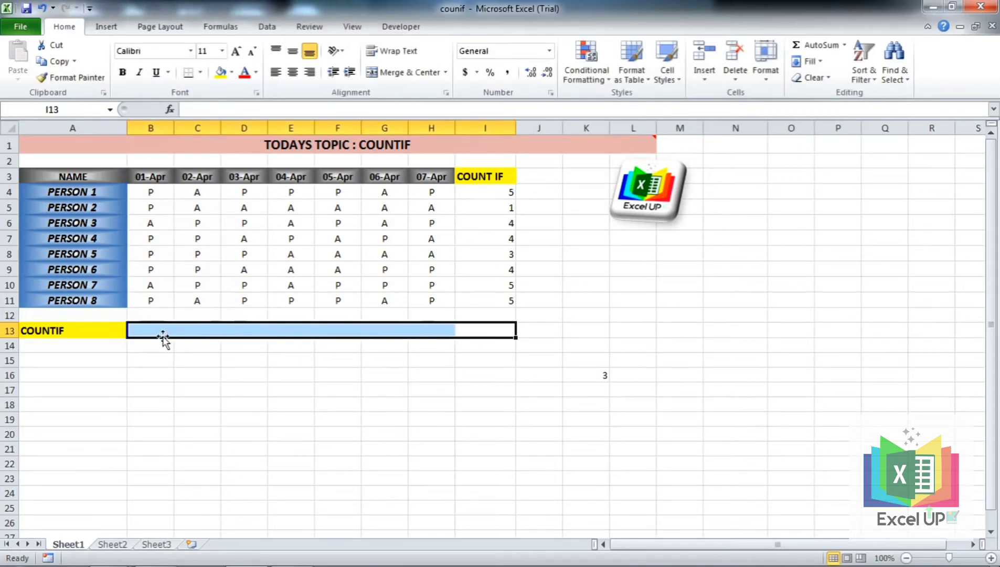
Step: Enter =COUNTIF(B4:B11,"A") in B13, referencing B6 as the criterion and replacing that reference with its value "A"
left_click(148, 330)
type("=")
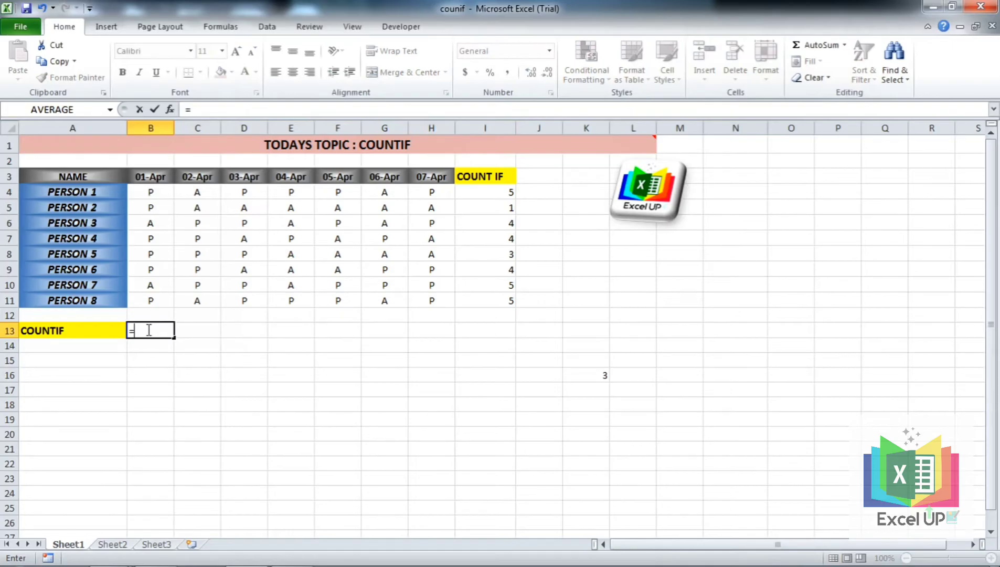
type("COUNTIF")
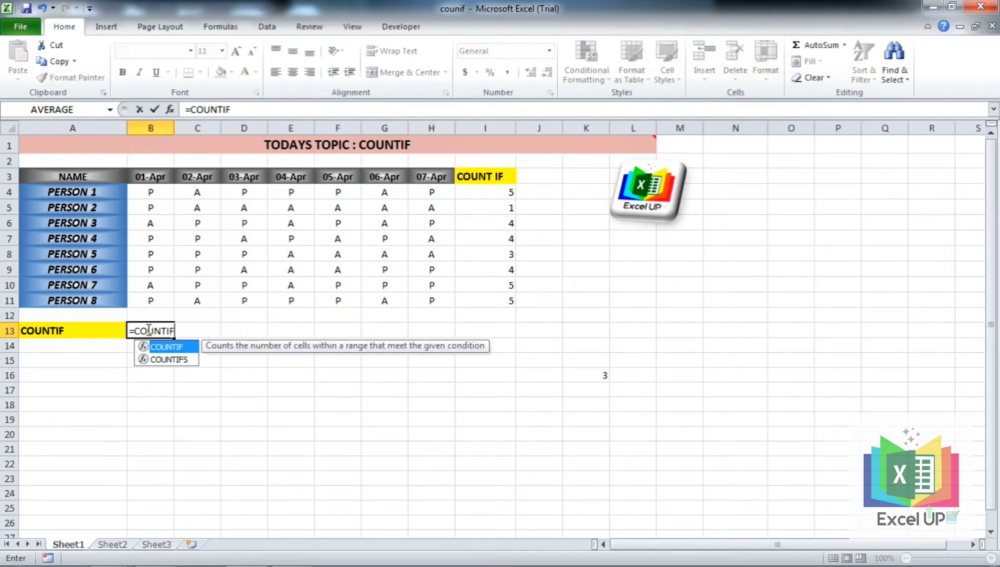
type("(")
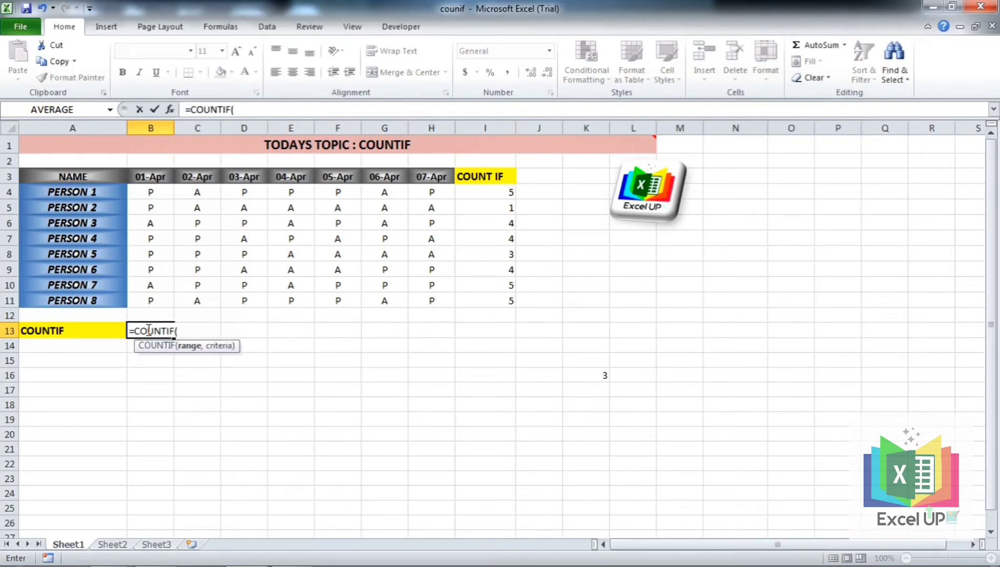
left_click_drag(149, 193, 150, 302)
type(",")
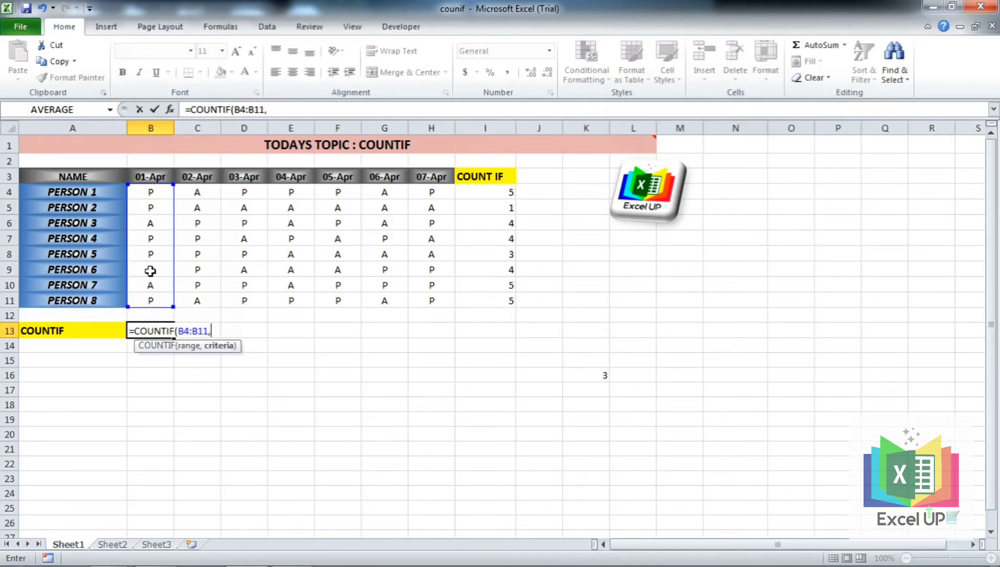
left_click(148, 220)
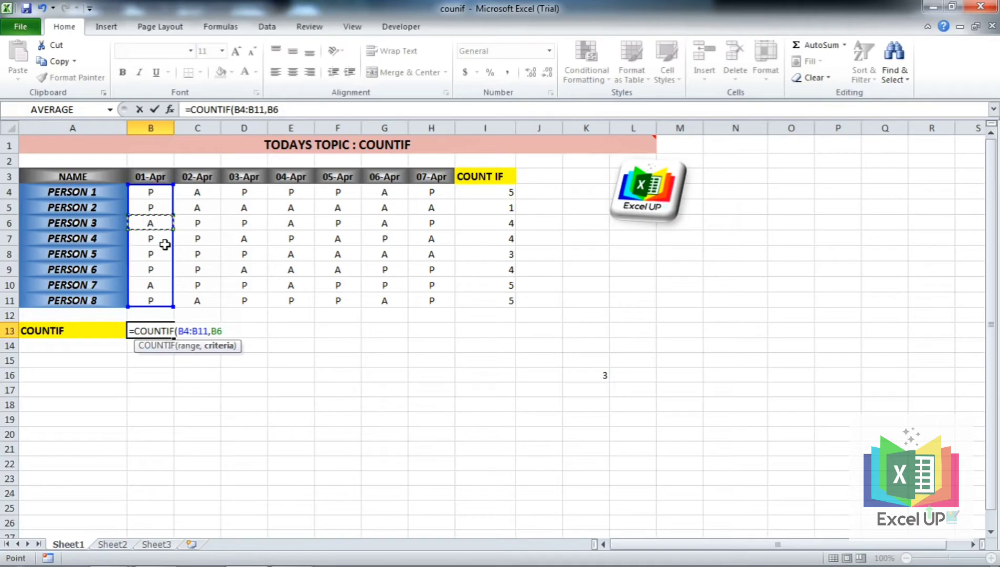
double_click(217, 332)
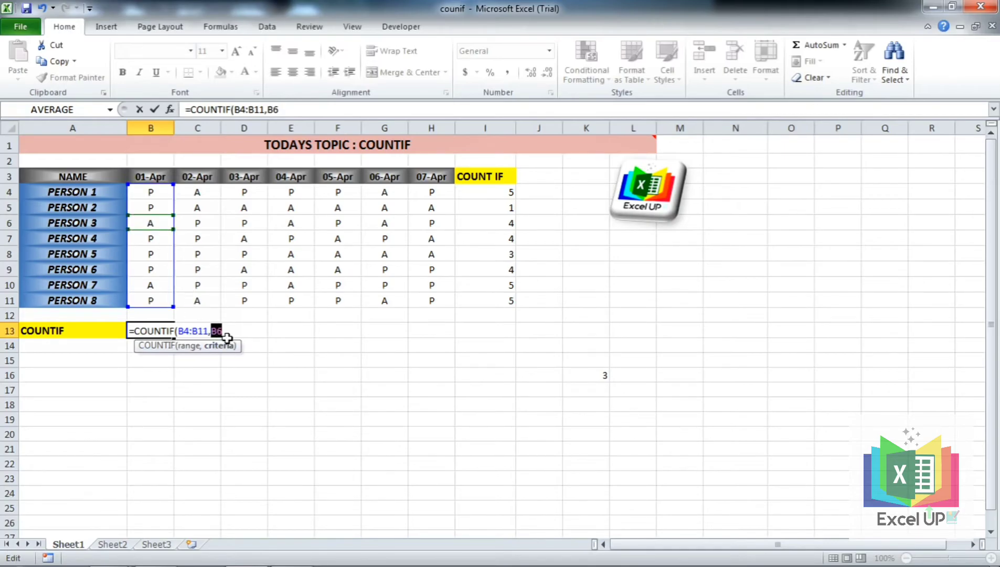
type("\"A\"")
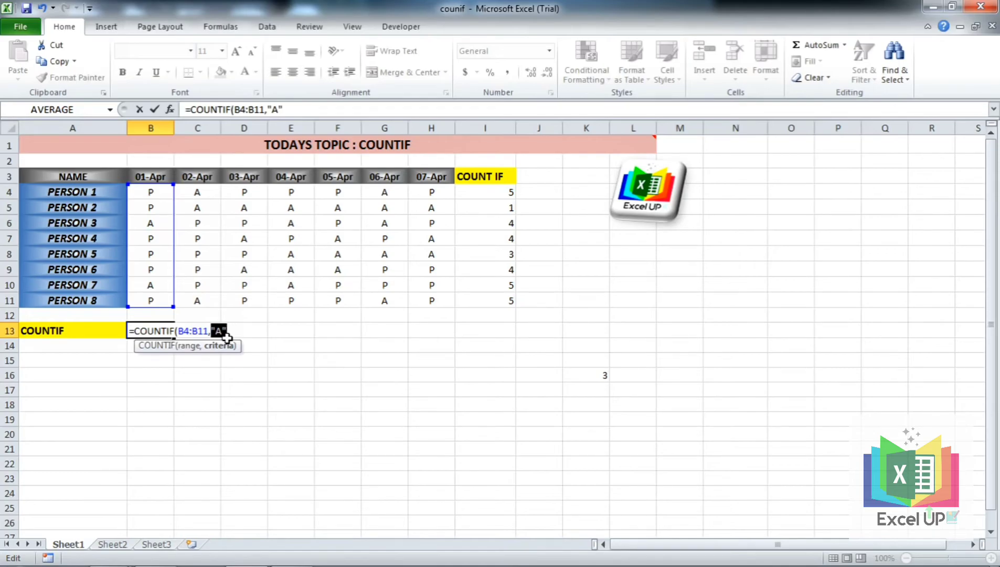
left_click(232, 332)
key("Return")
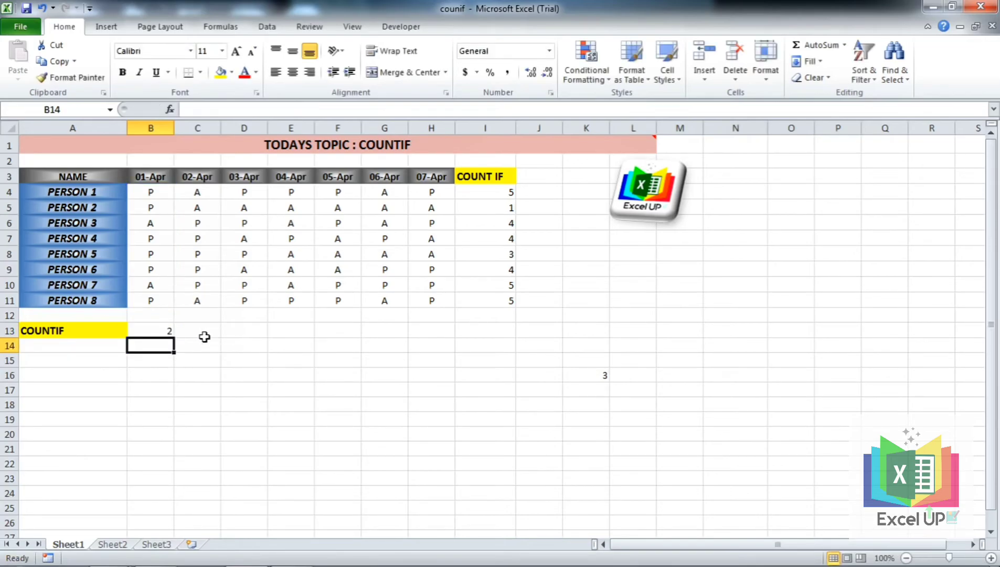
Step: Copy the B13 formula across row 13 to I13, and delete the unneeded result in I13
left_click(160, 332)
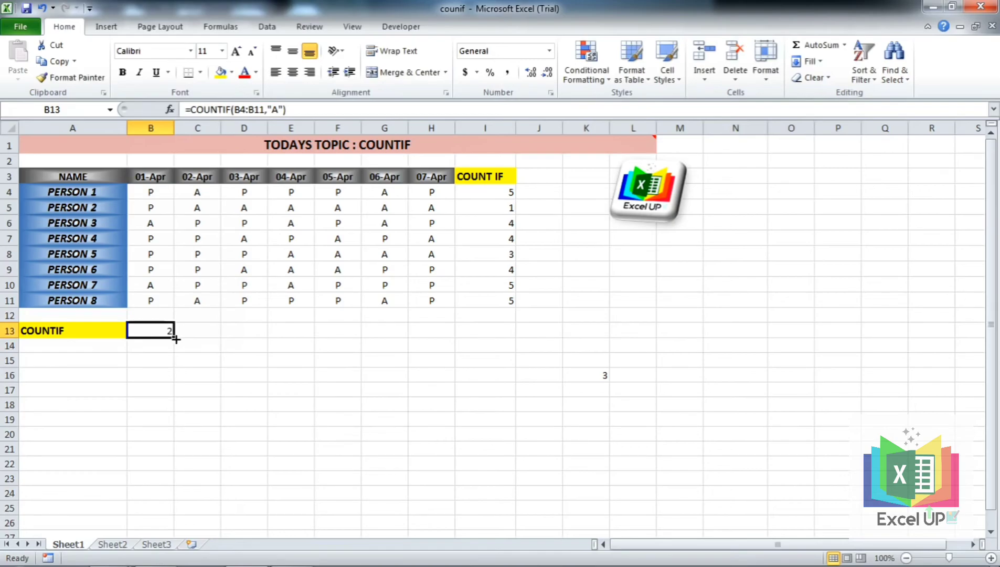
left_click_drag(175, 338, 496, 346)
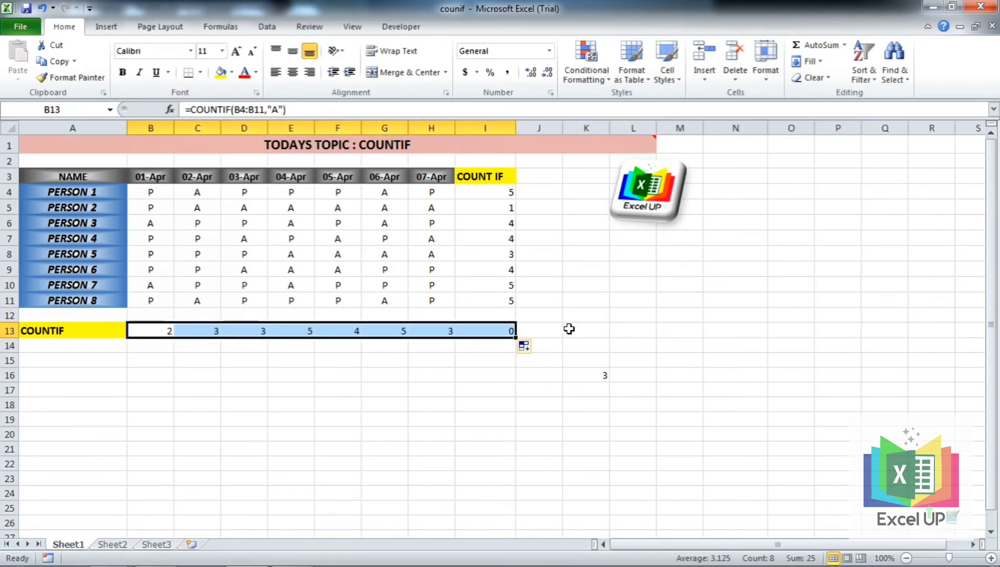
left_click(484, 329)
key("Delete")
left_click(424, 408)
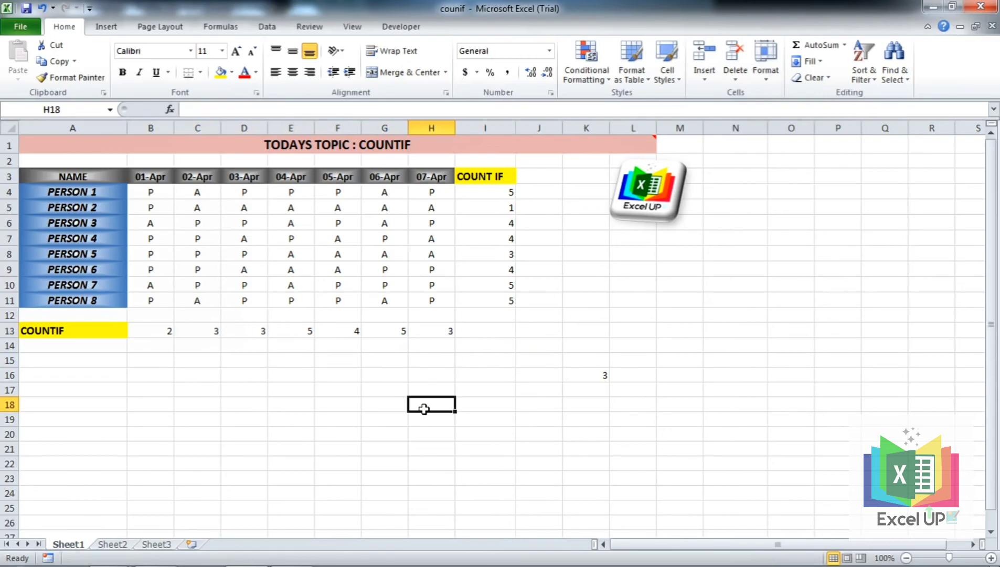